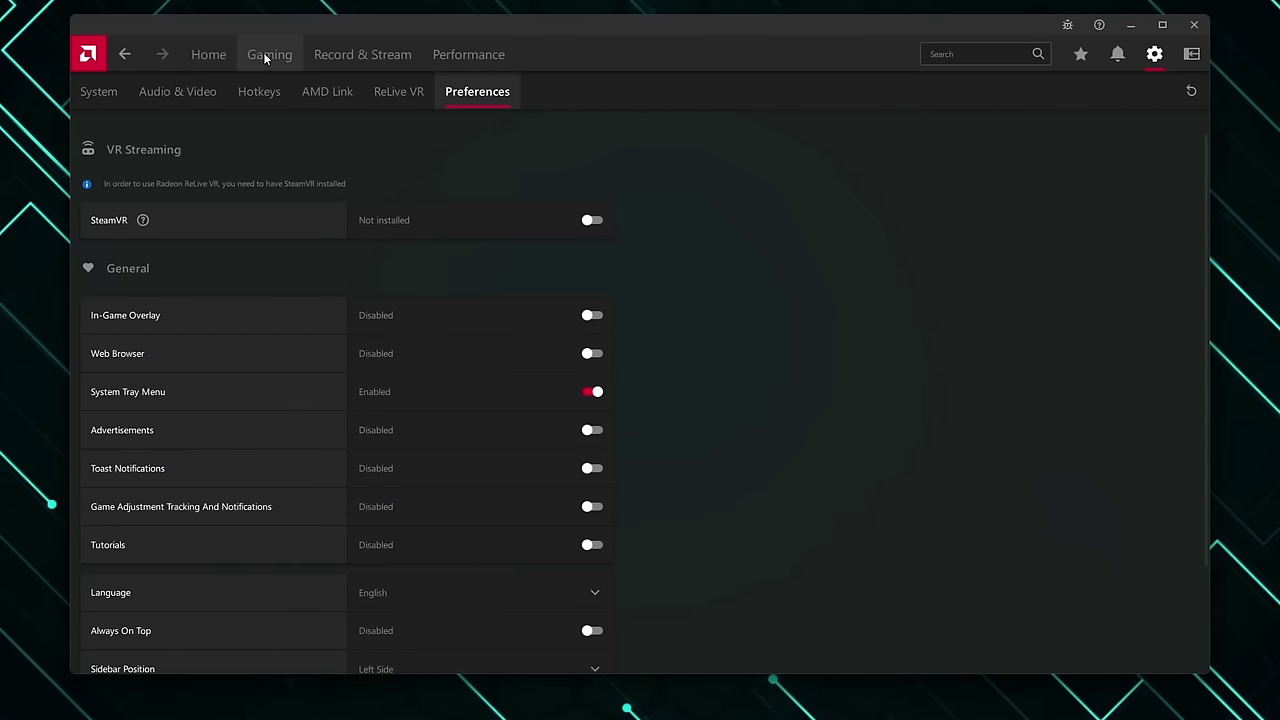
# - Open the gaming graphics settings and set Wait for Vertical Refresh to Always off (Not Recommended)
pyautogui.click(266, 54)
pyautogui.click(161, 96)
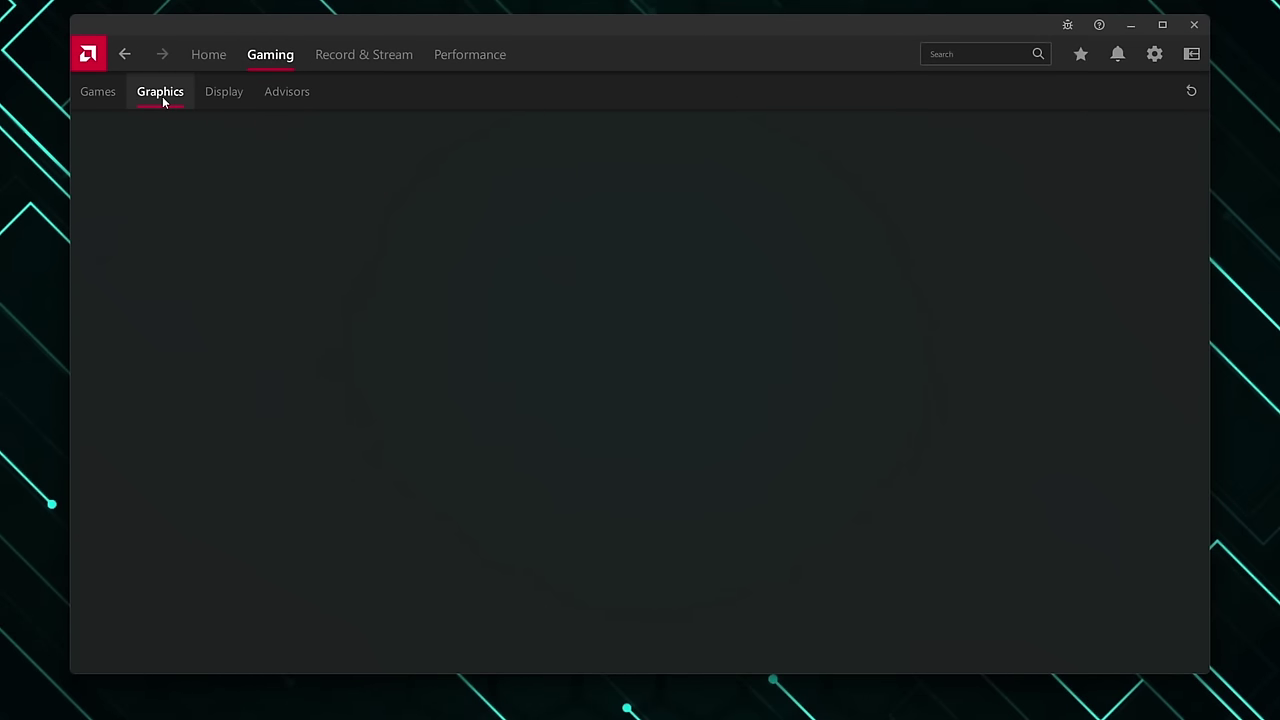
pyautogui.scroll(-1, 433, 370)
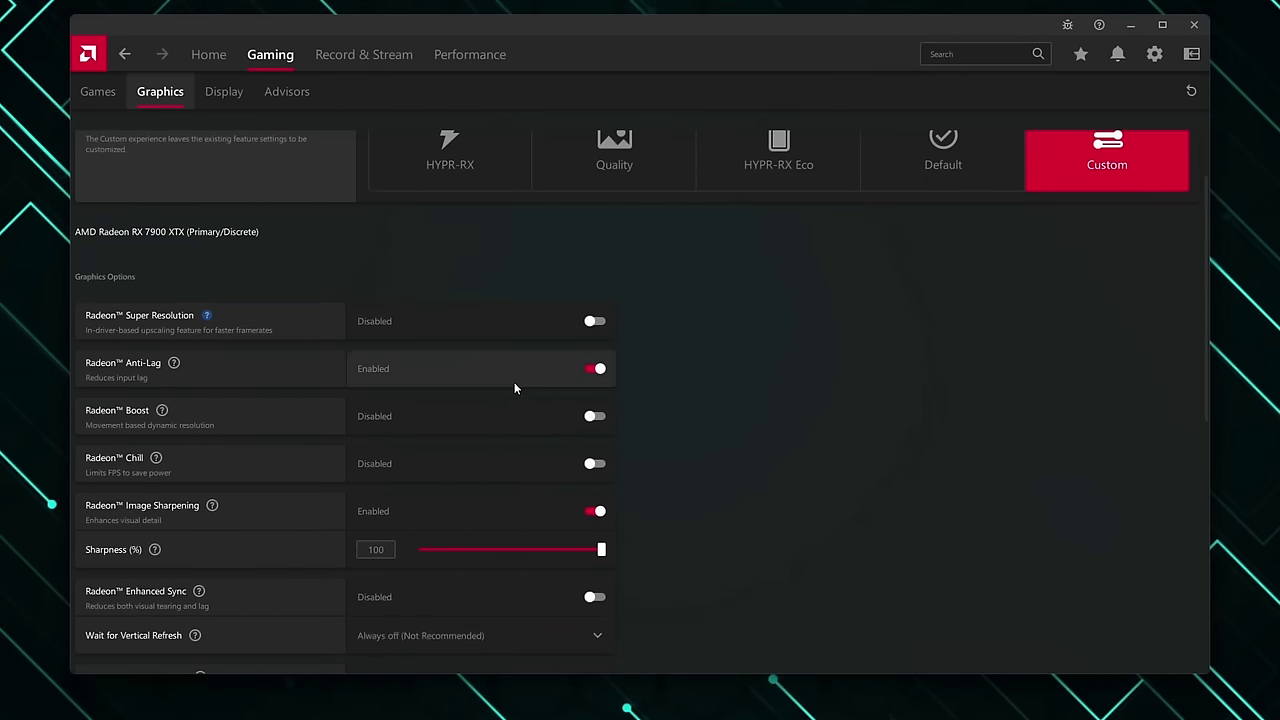
pyautogui.scroll(-2, 514, 388)
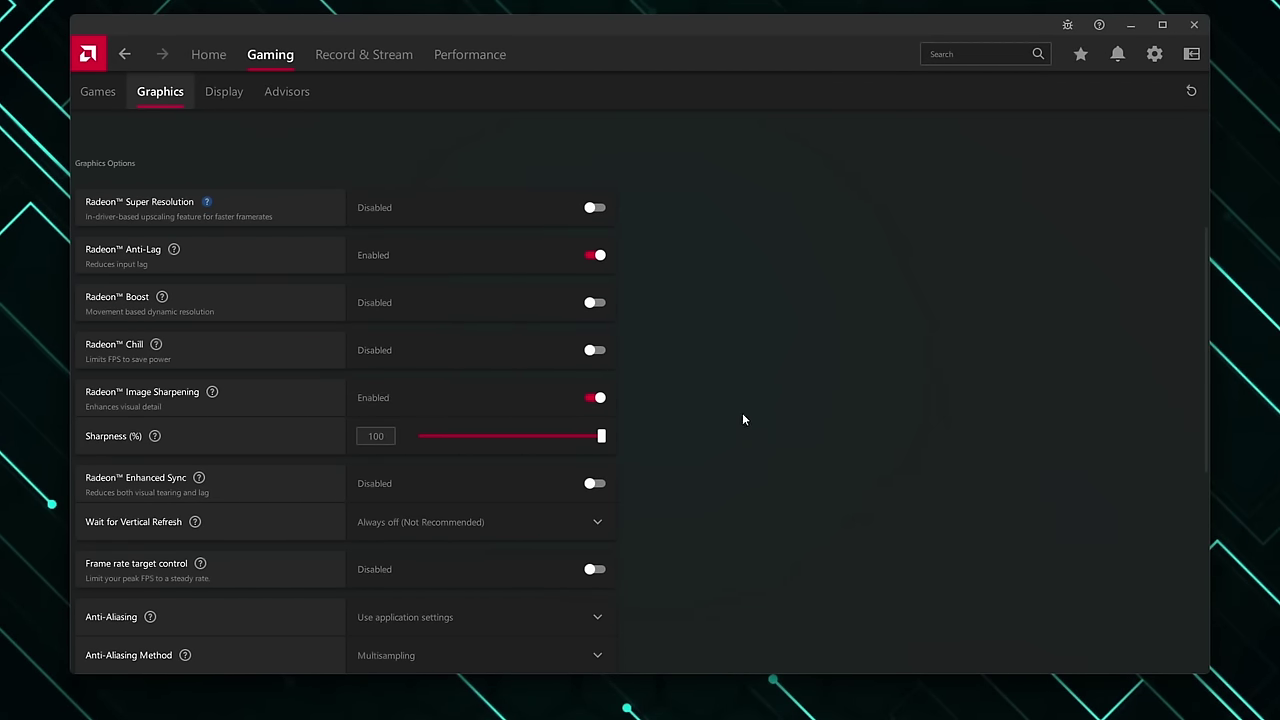
pyautogui.scroll(-2, 380, 415)
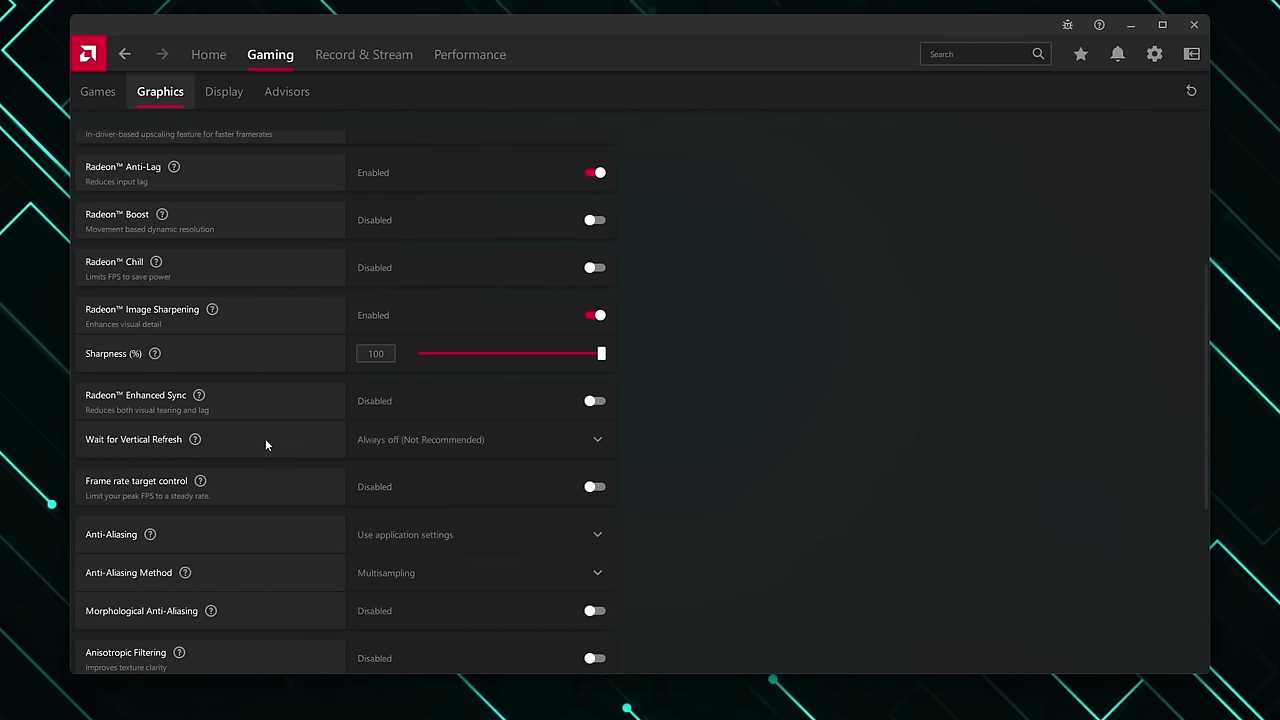
pyautogui.click(450, 441)
pyautogui.click(430, 471)
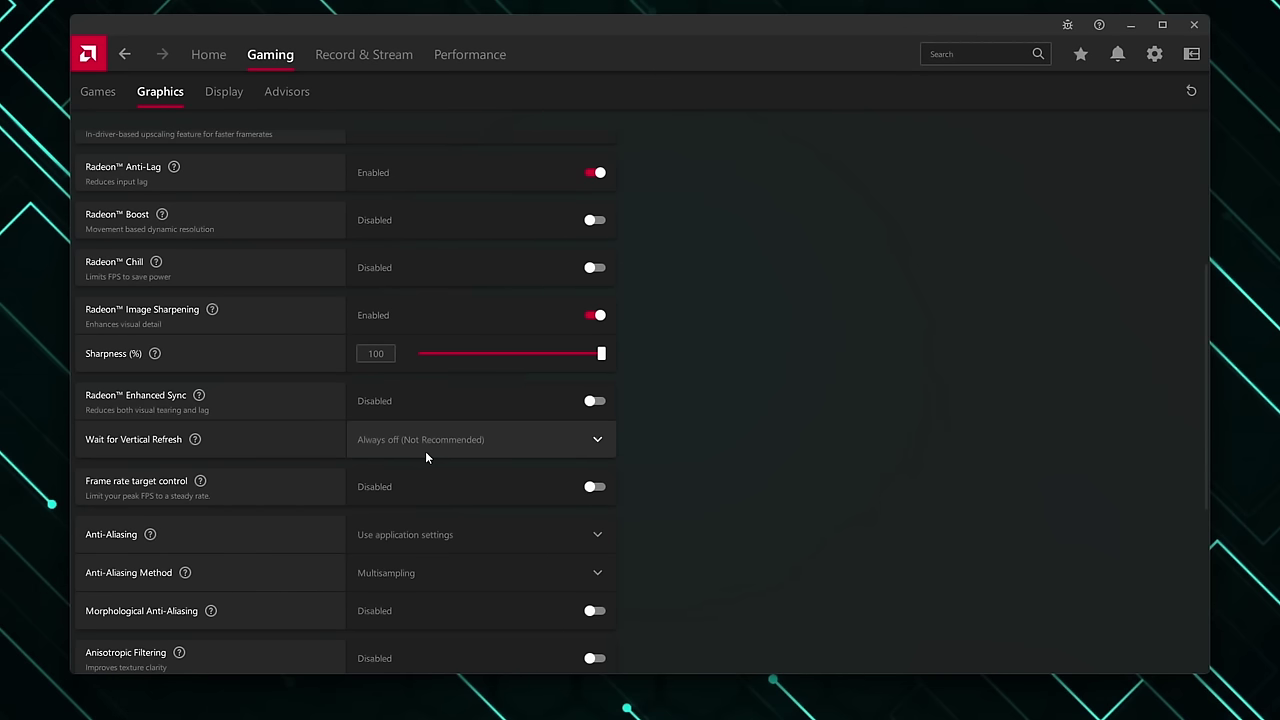
# - Examine the available choices for Texture Filtering Quality, Tessellation Mode and Maximum Tessellation Level
pyautogui.scroll(-1, 402, 451)
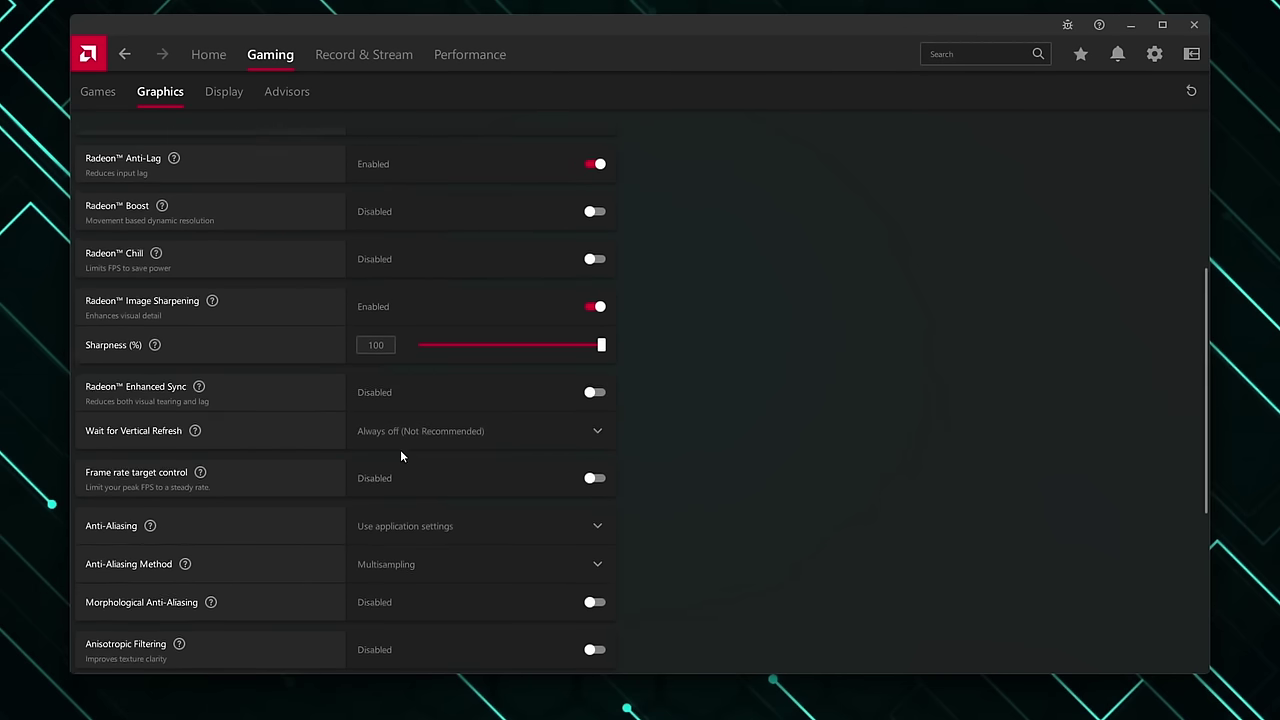
pyautogui.scroll(-5, 400, 456)
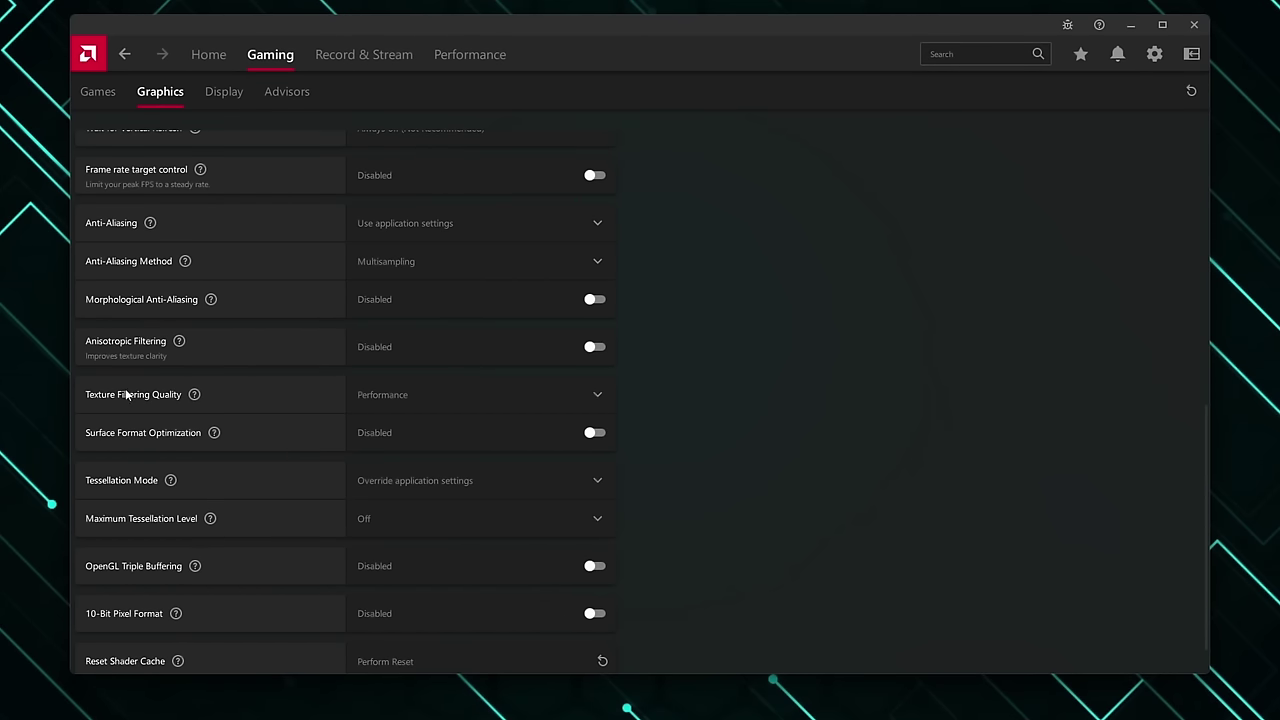
pyautogui.click(426, 394)
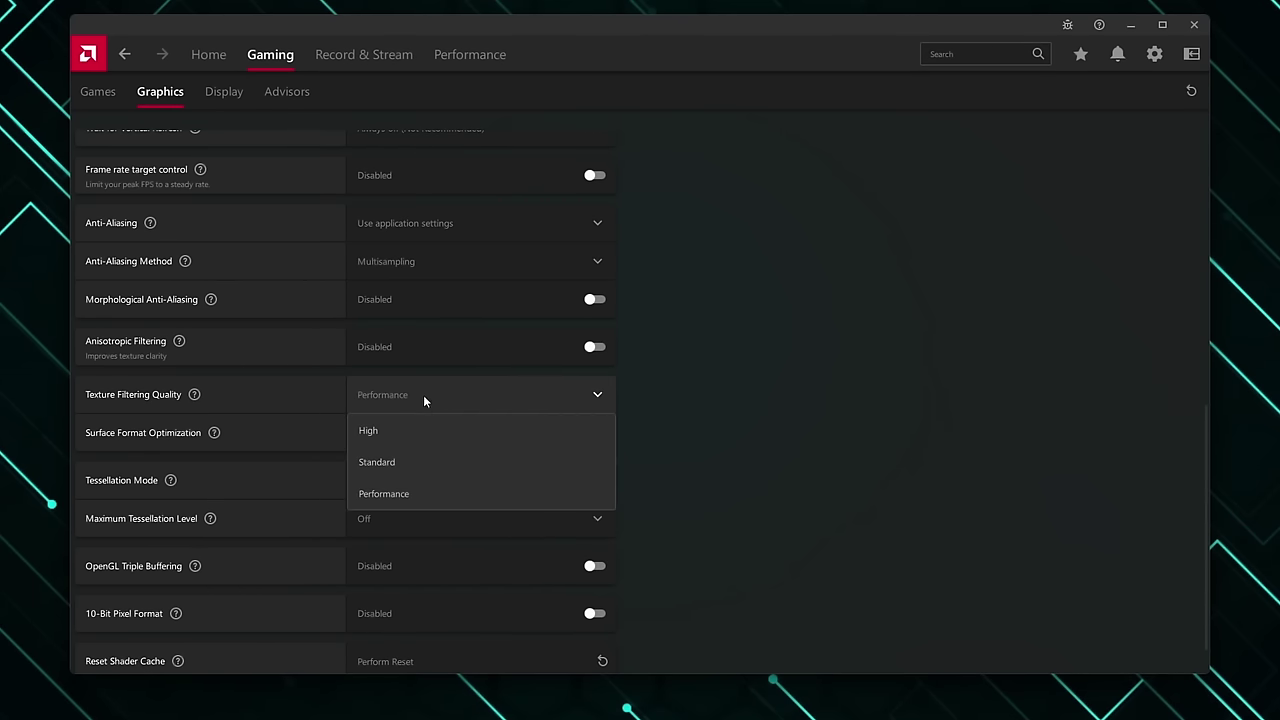
pyautogui.click(423, 395)
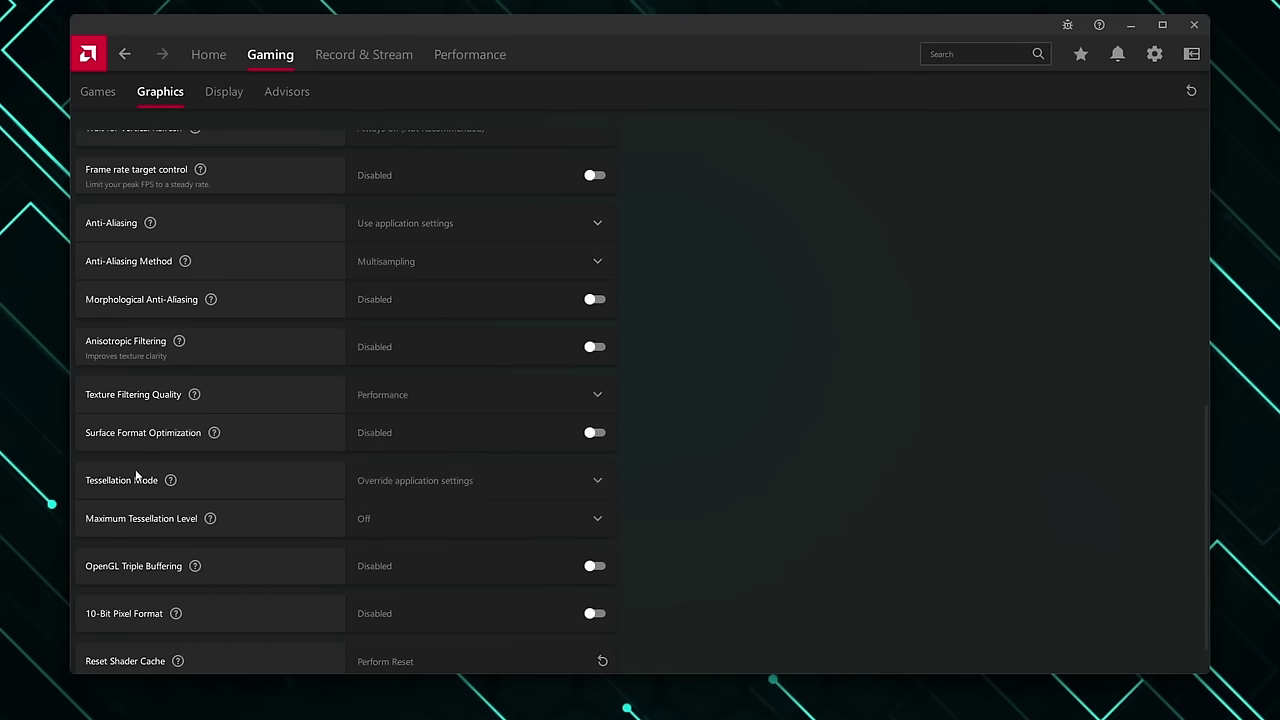
pyautogui.click(431, 482)
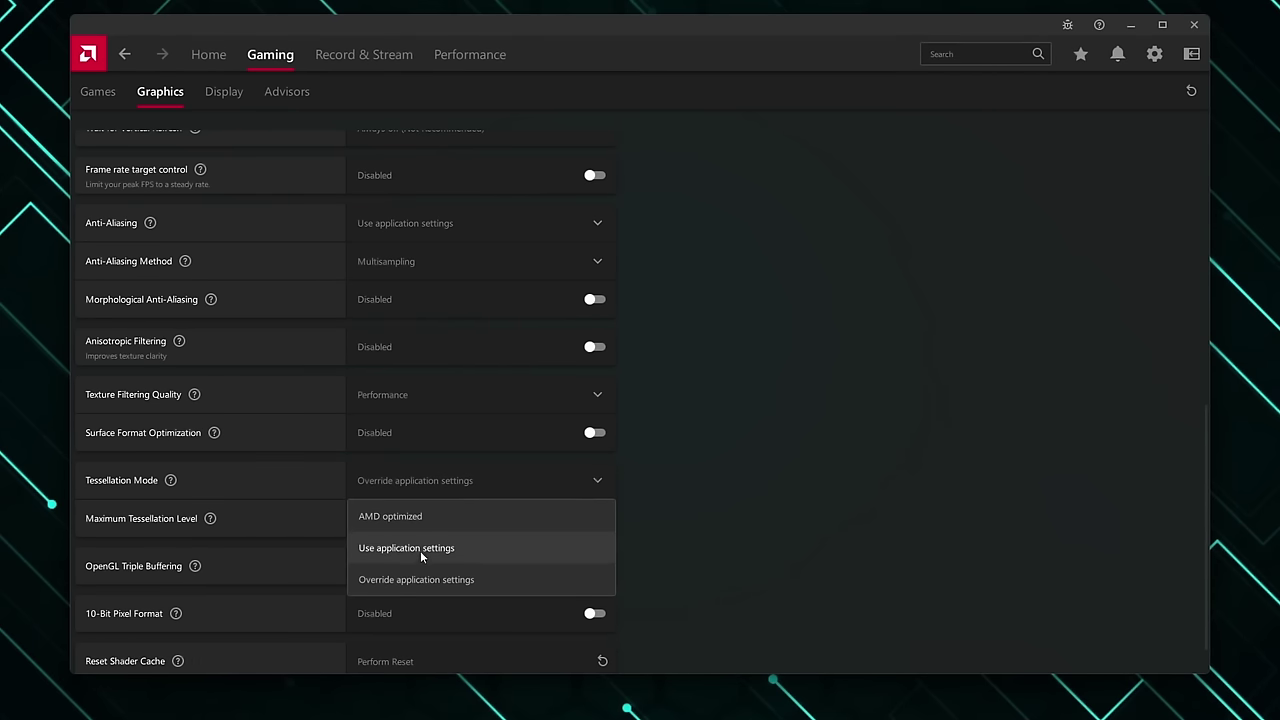
pyautogui.click(450, 466)
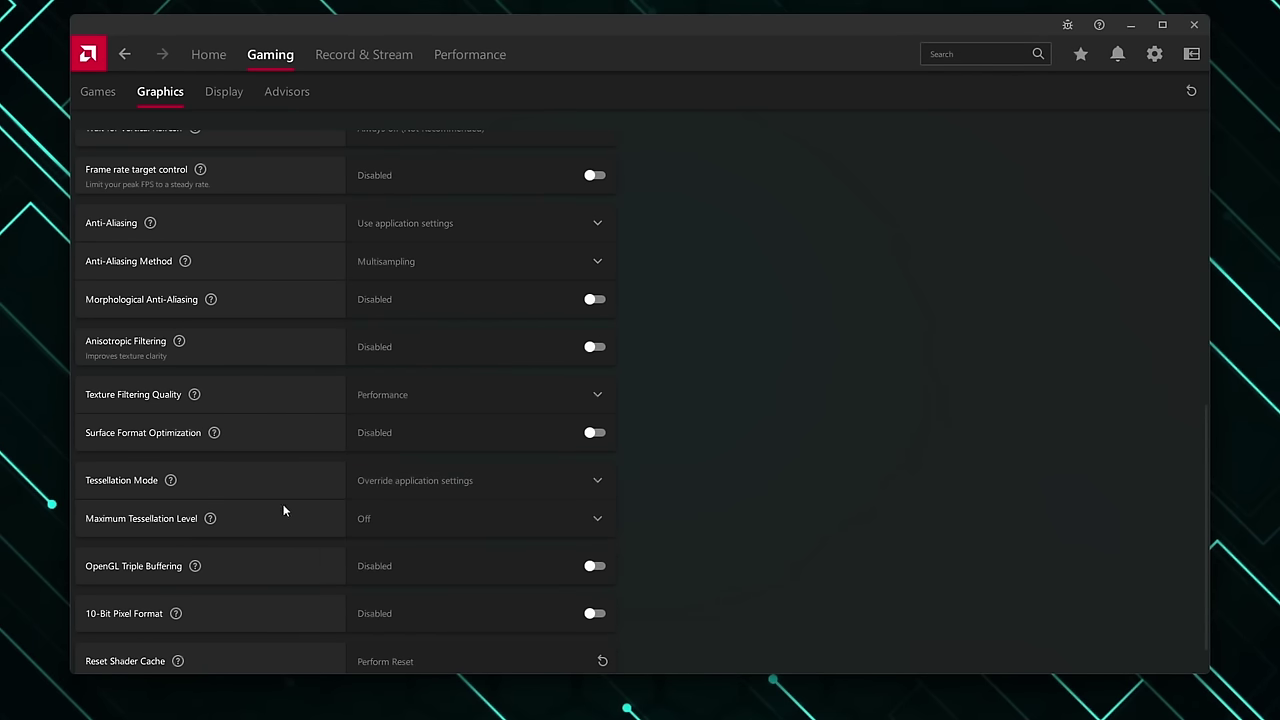
pyautogui.click(462, 521)
pyautogui.click(865, 497)
# - Open the gaming display settings and look through their options
pyautogui.click(222, 92)
pyautogui.scroll(-1, 477, 345)
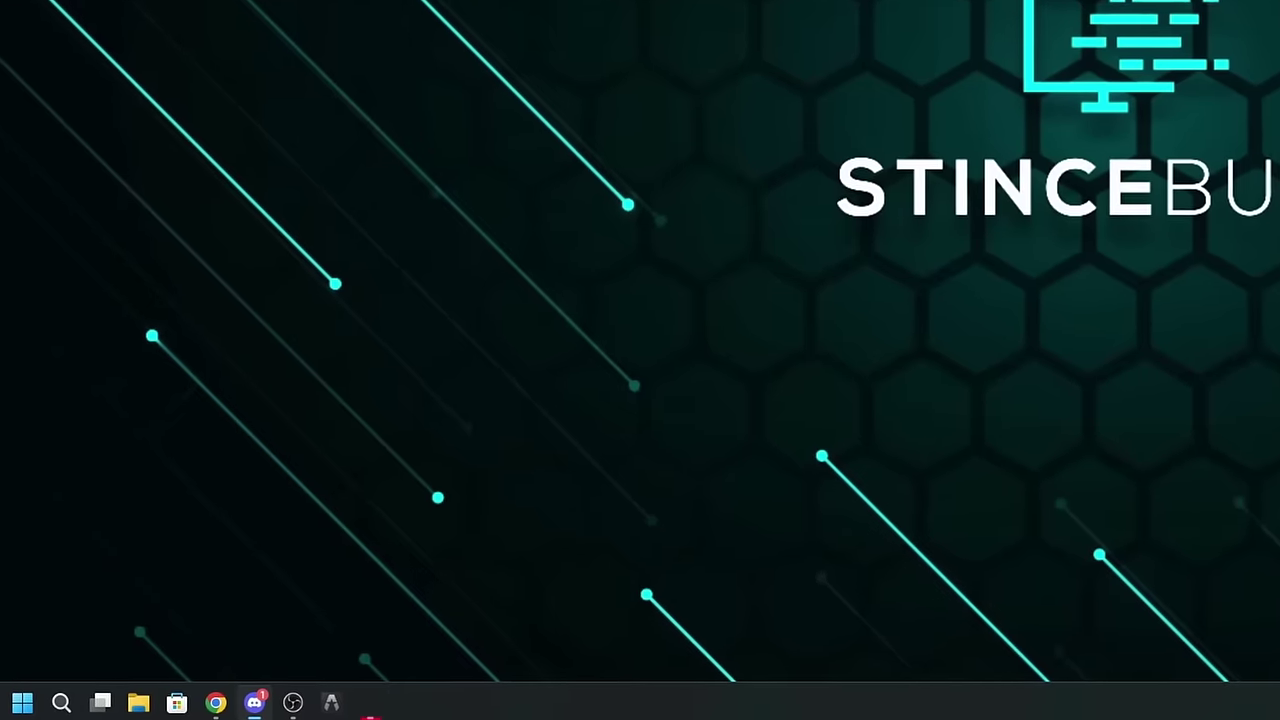
# - Search Windows for the Game Mode settings and open them to check the Game Mode switch
pyautogui.press('super')
pyautogui.write('game mode settings')
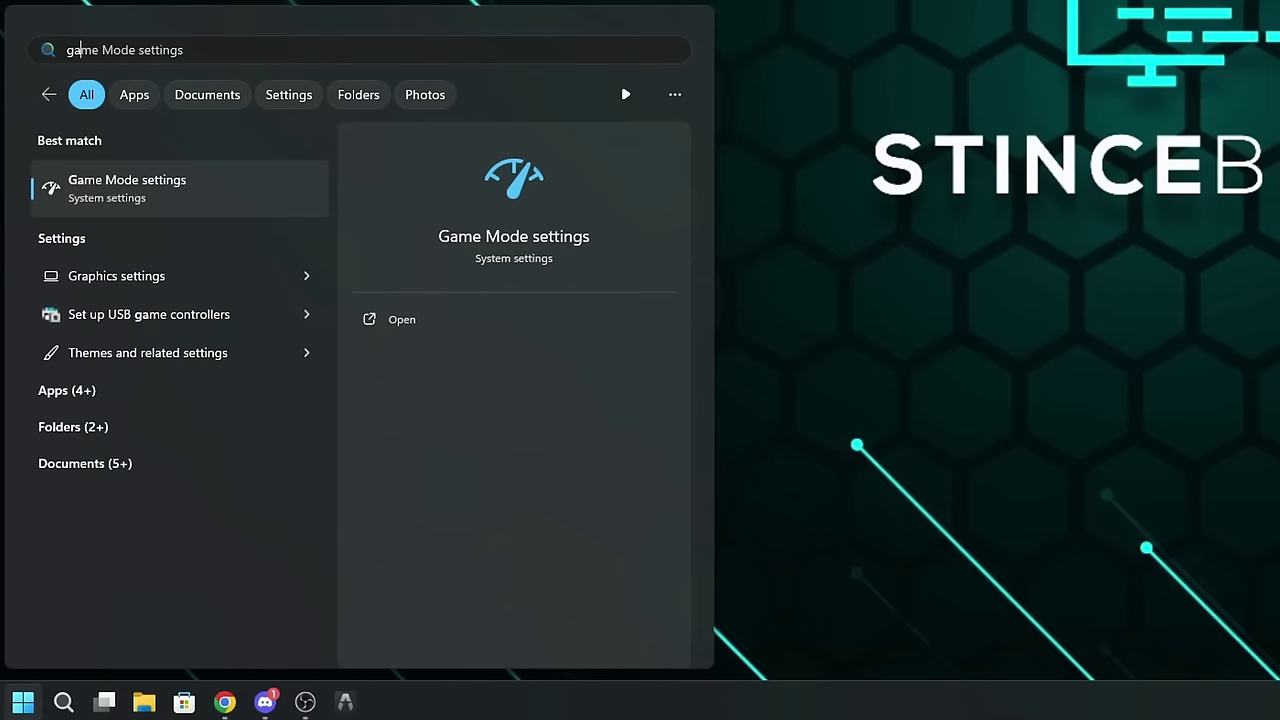
pyautogui.press('Return')
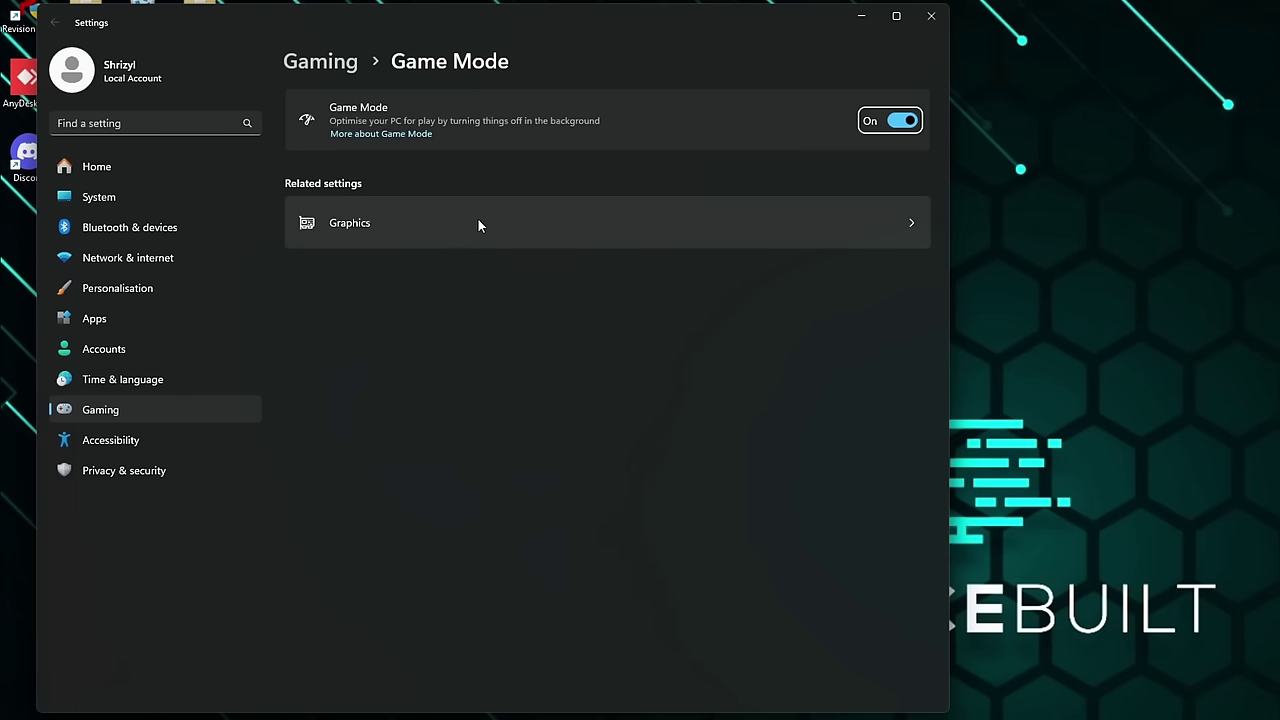
# - Check Hardware-accelerated GPU scheduling and Optimisations for windowed games in the default graphics settings, and close Windows Settings
pyautogui.click(399, 228)
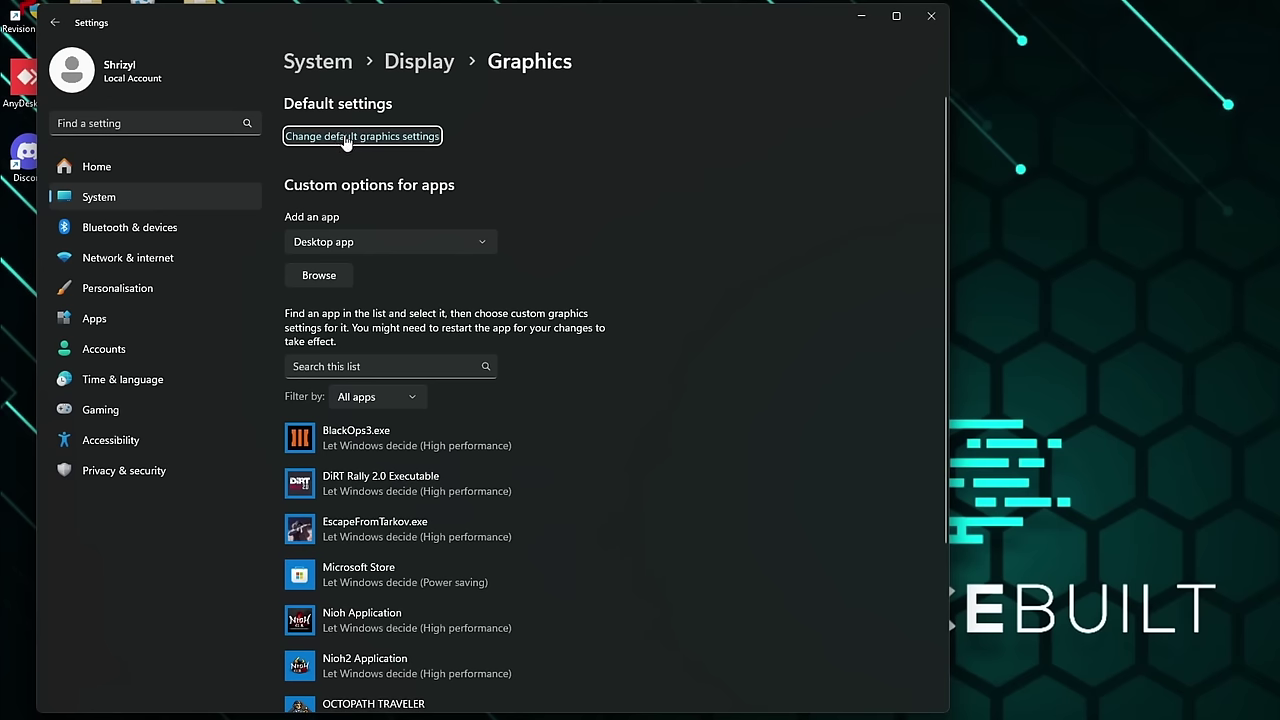
pyautogui.click(345, 140)
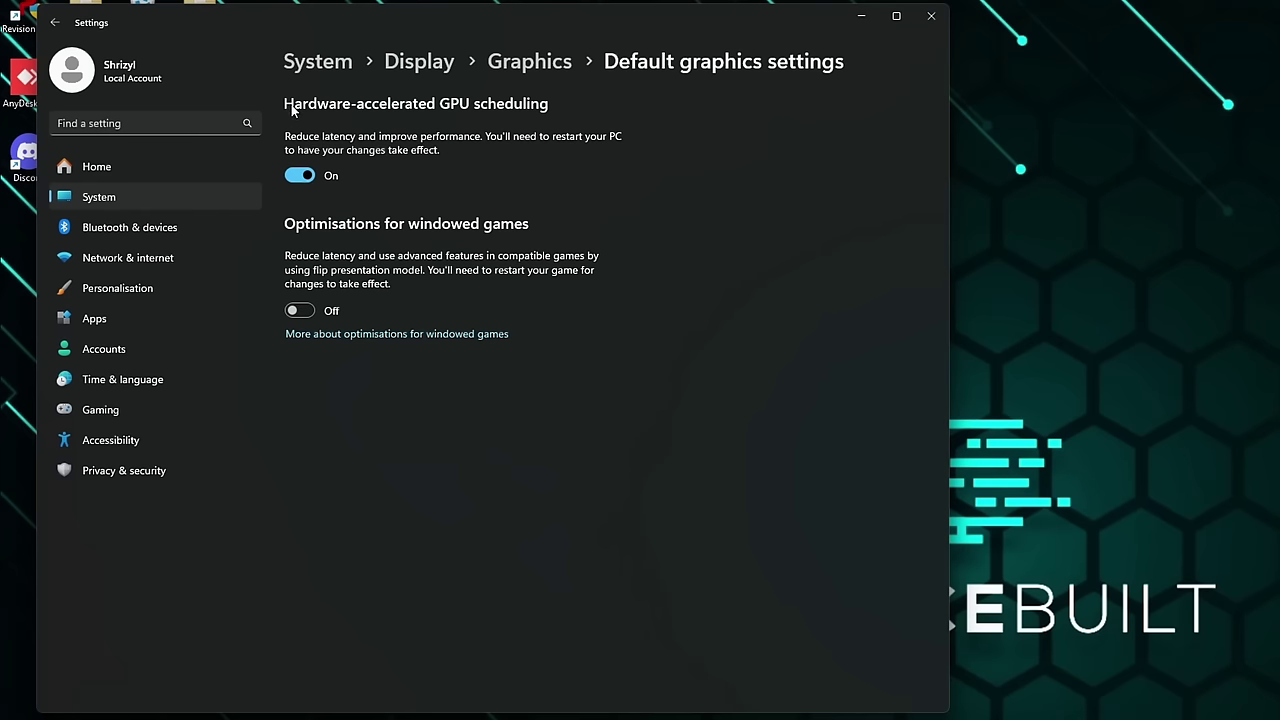
pyautogui.click(937, 25)
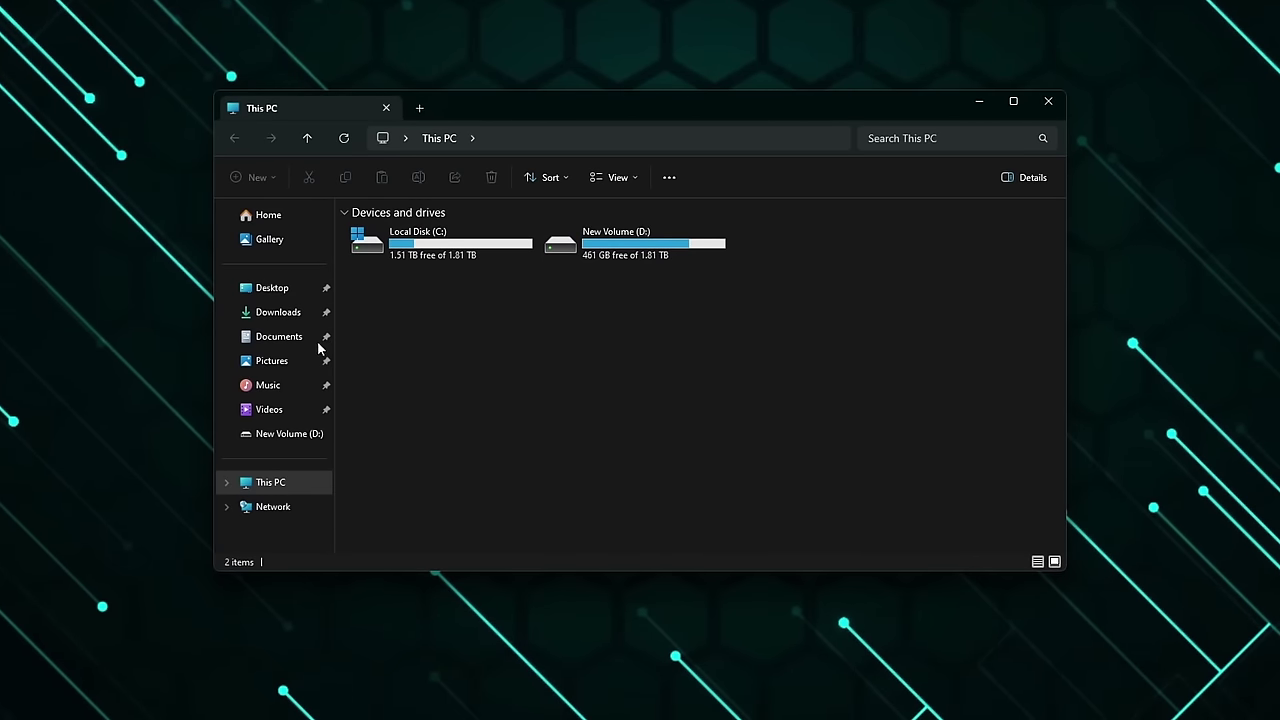
# - Open the game's install folder C:\Battlestate Games\Escape from Tarkov in File Explorer
pyautogui.doubleClick(440, 245)
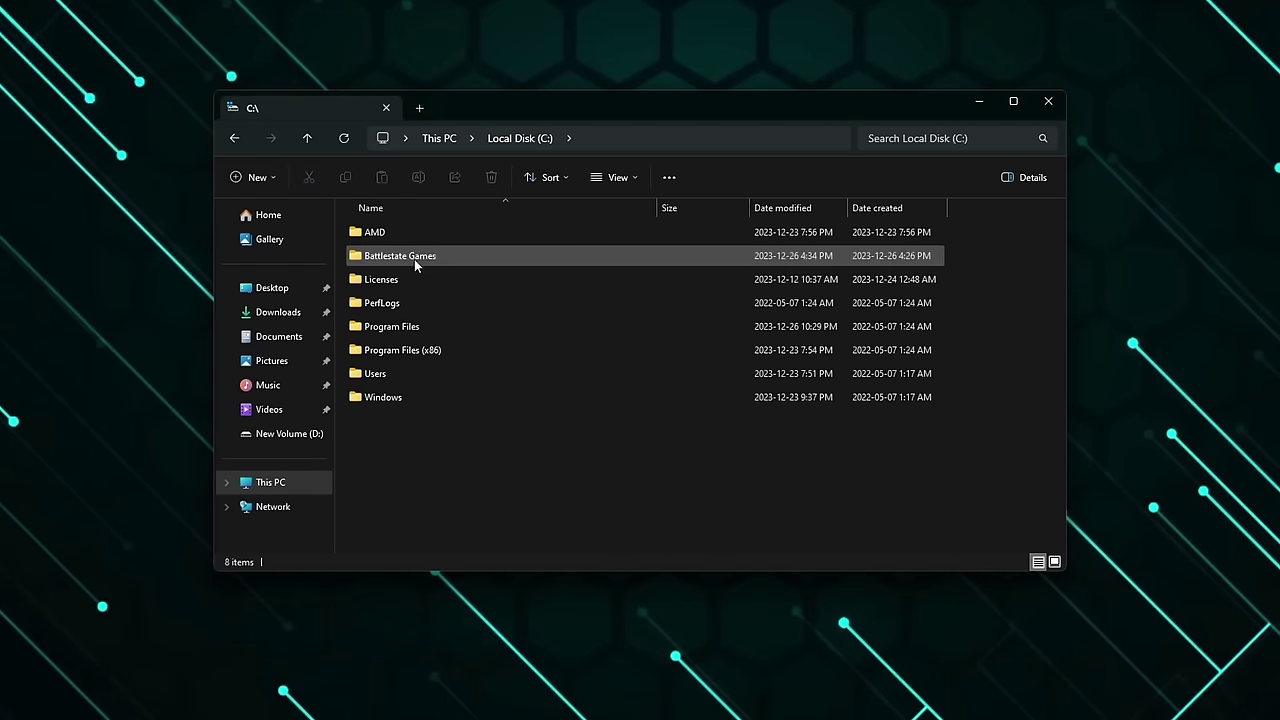
pyautogui.doubleClick(400, 256)
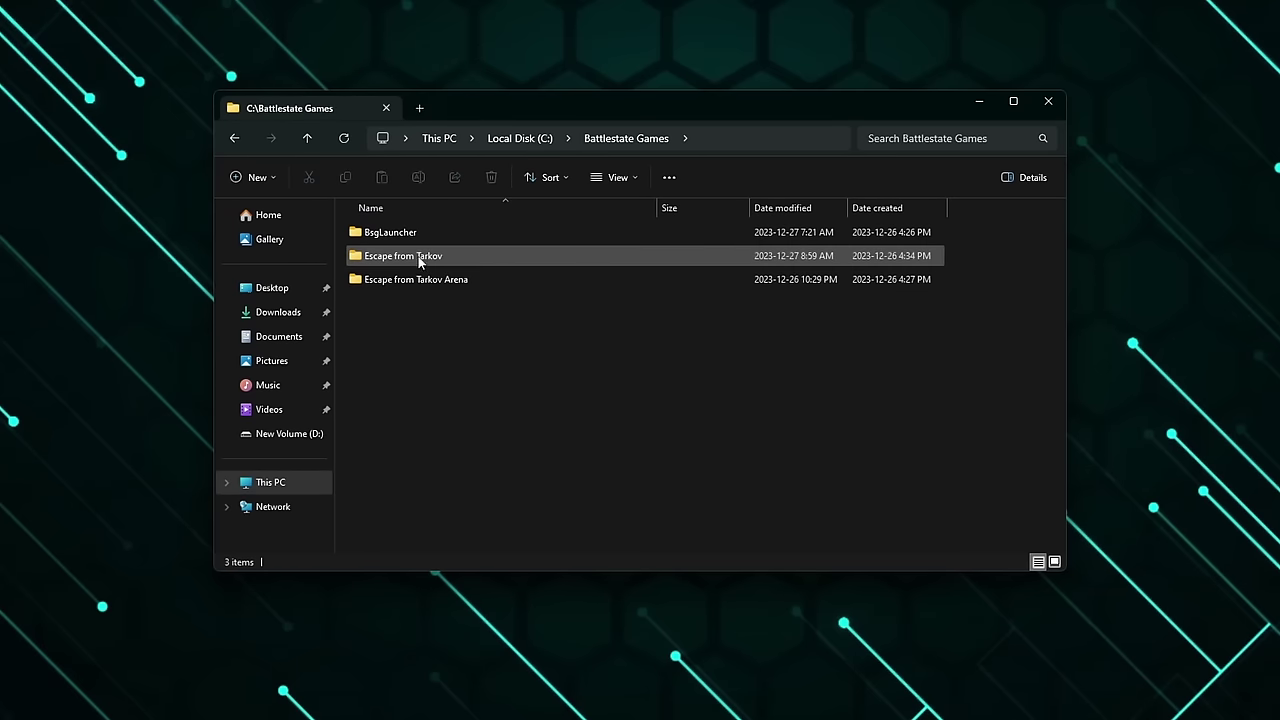
pyautogui.doubleClick(417, 256)
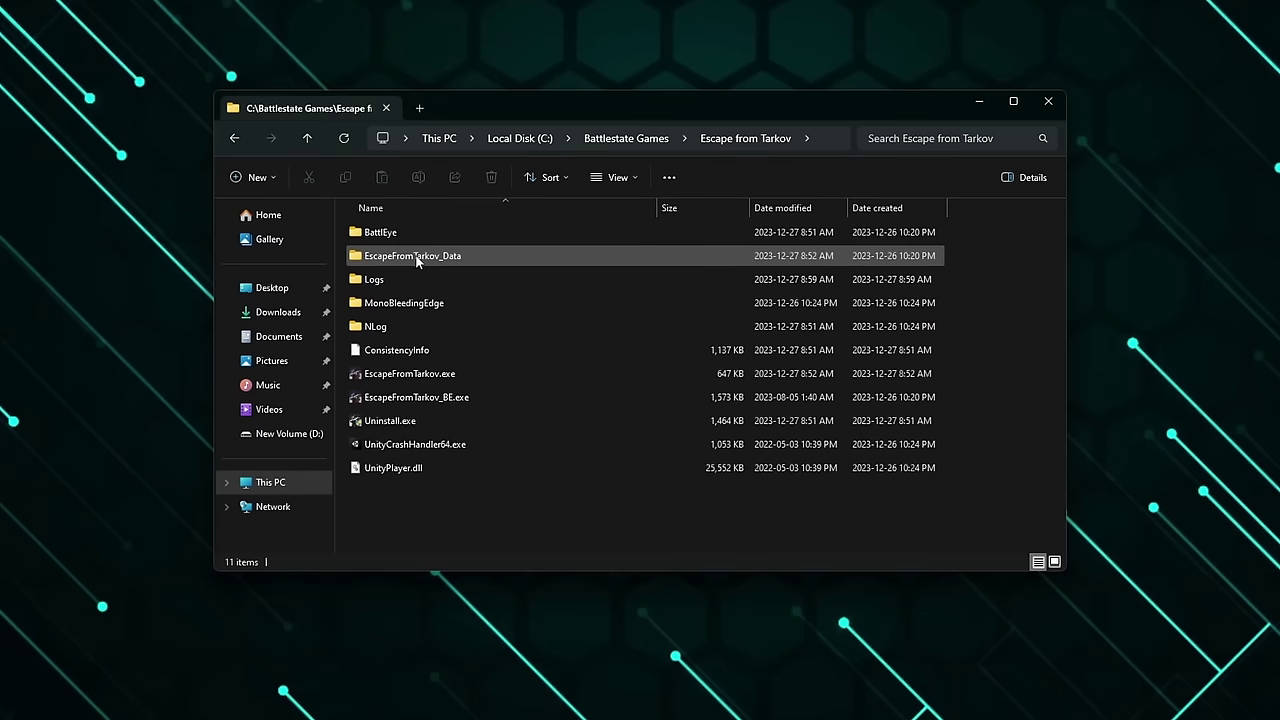
# - Check the Disable full-screen optimisations setting in the compatibility properties of EscapeFromTarkov.exe and close the properties
pyautogui.rightClick(413, 377)
pyautogui.click(449, 656)
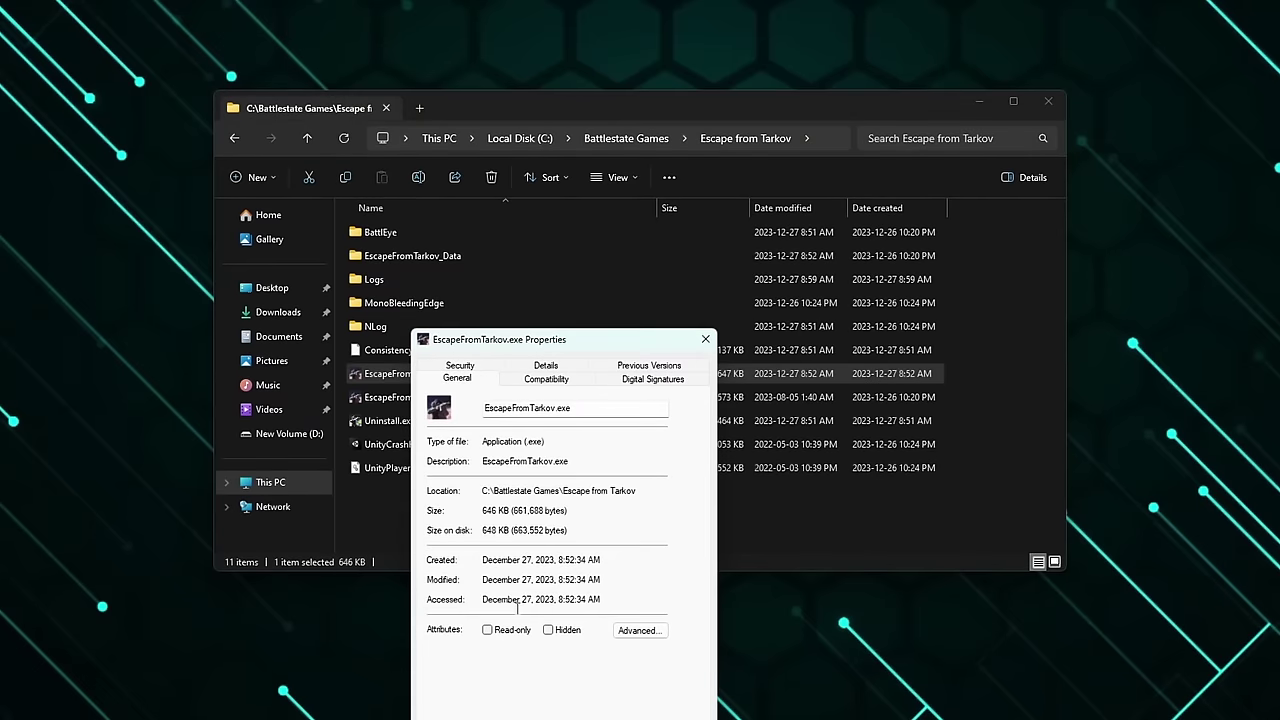
pyautogui.click(557, 384)
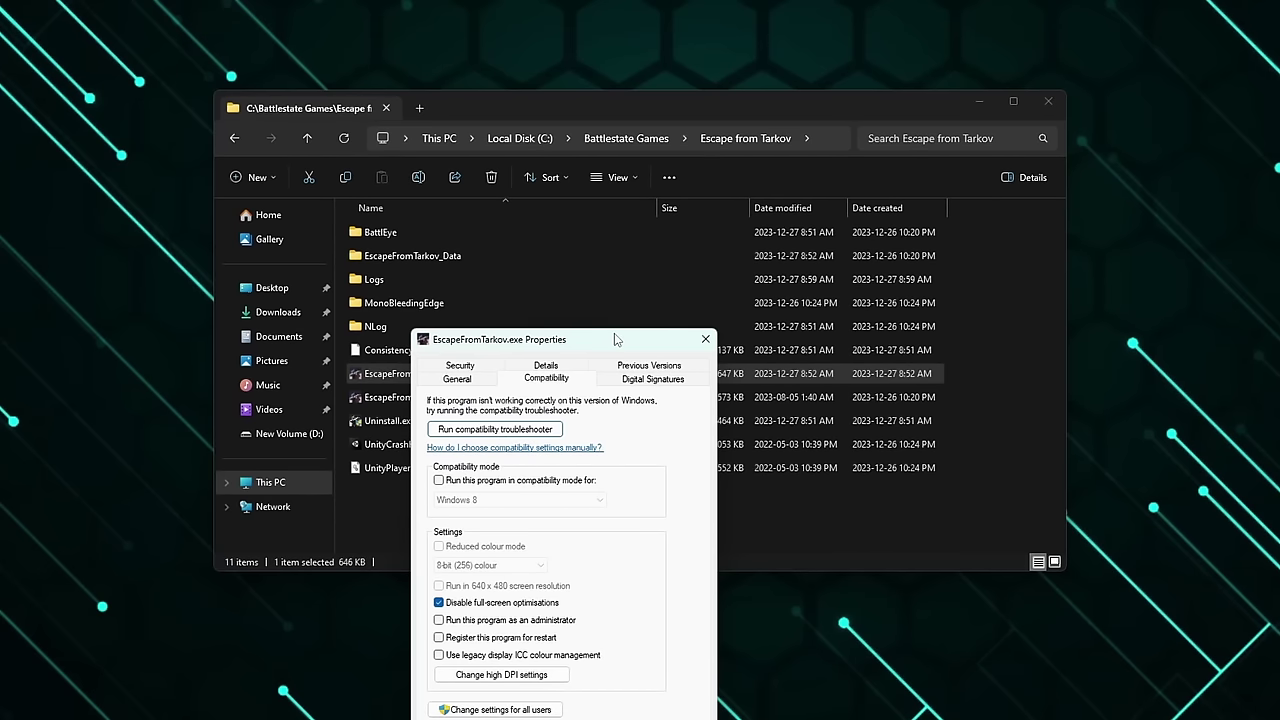
pyautogui.click(704, 343)
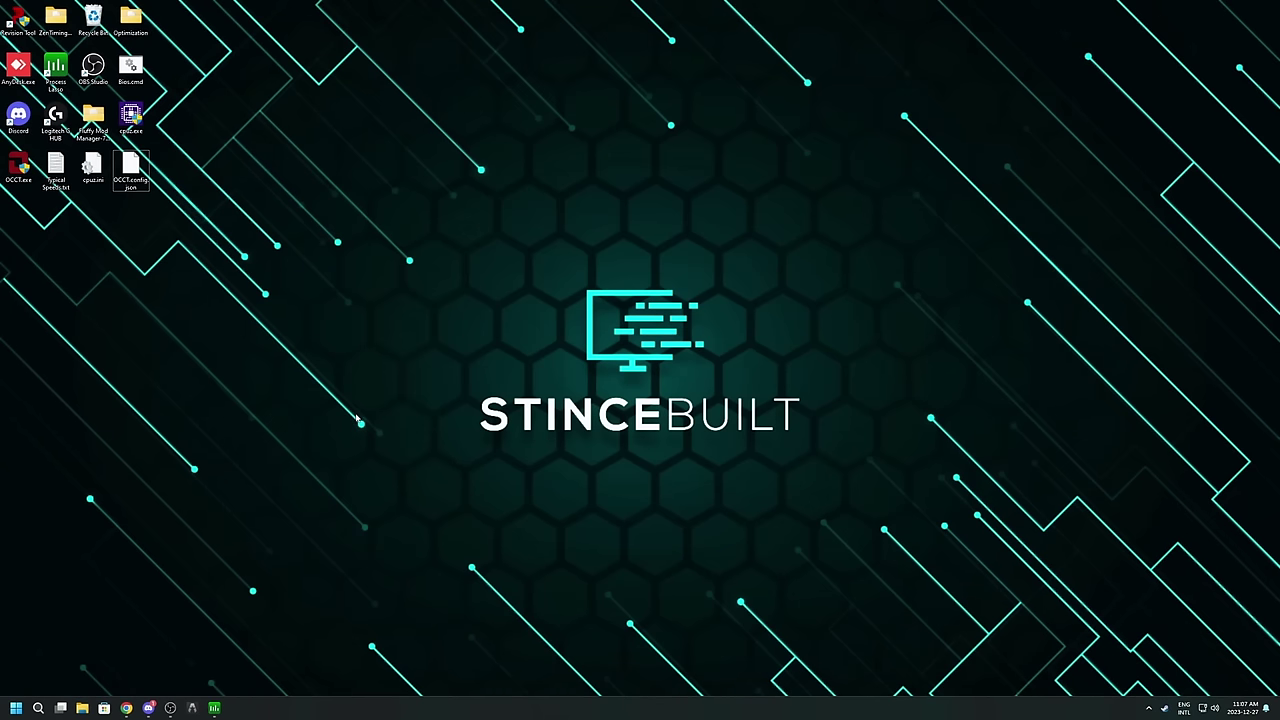
# - Switch to the Battlestate Games launcher, try to open the EFT page, and return to EFT: Arena
pyautogui.click(193, 708)
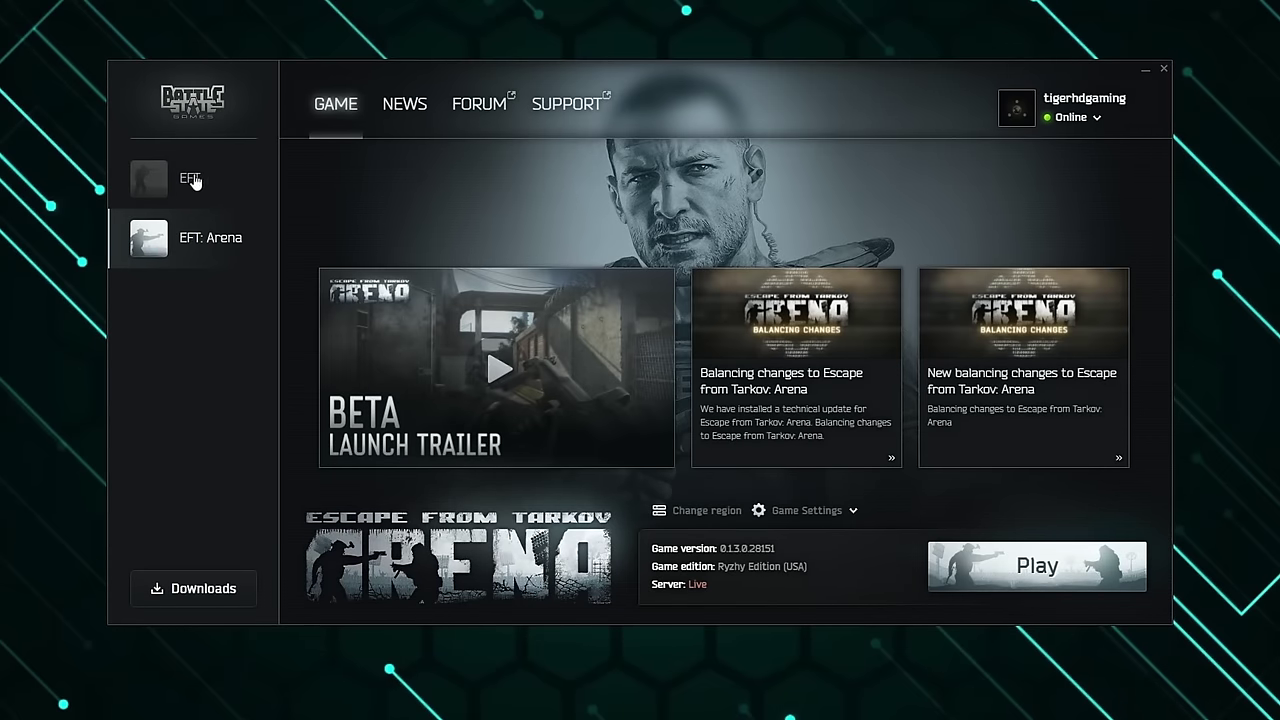
pyautogui.click(193, 180)
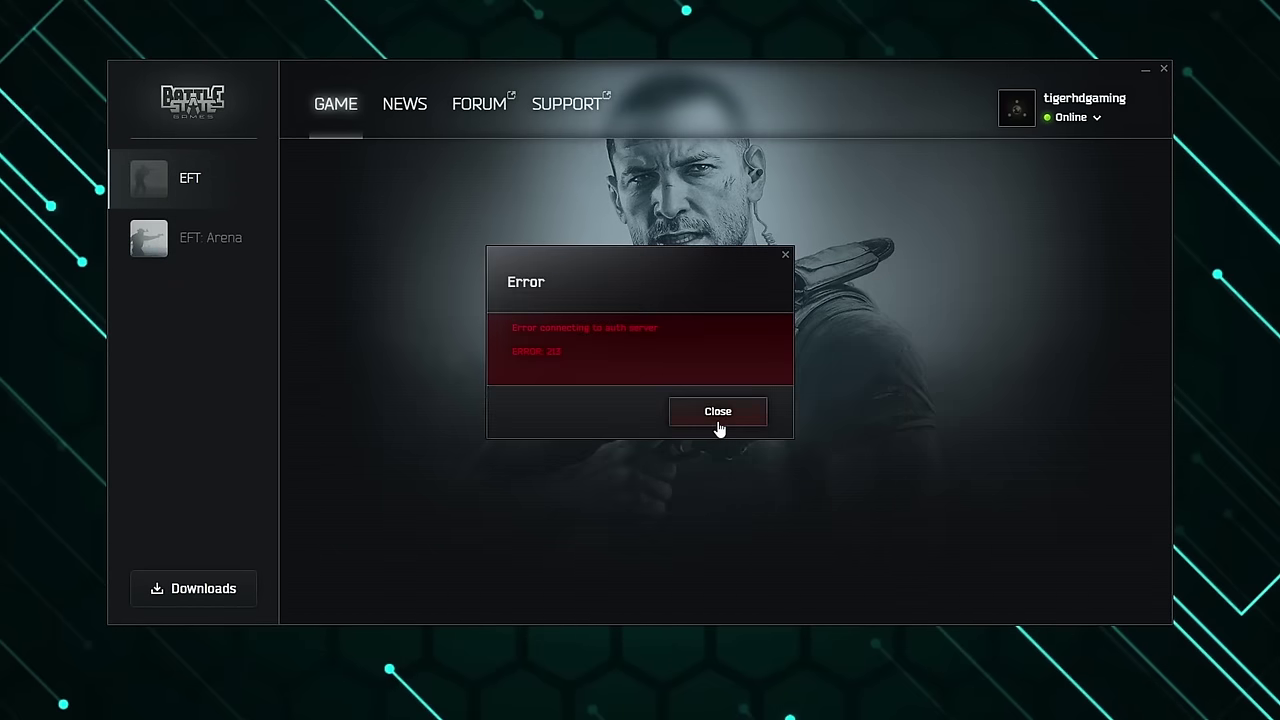
pyautogui.click(718, 418)
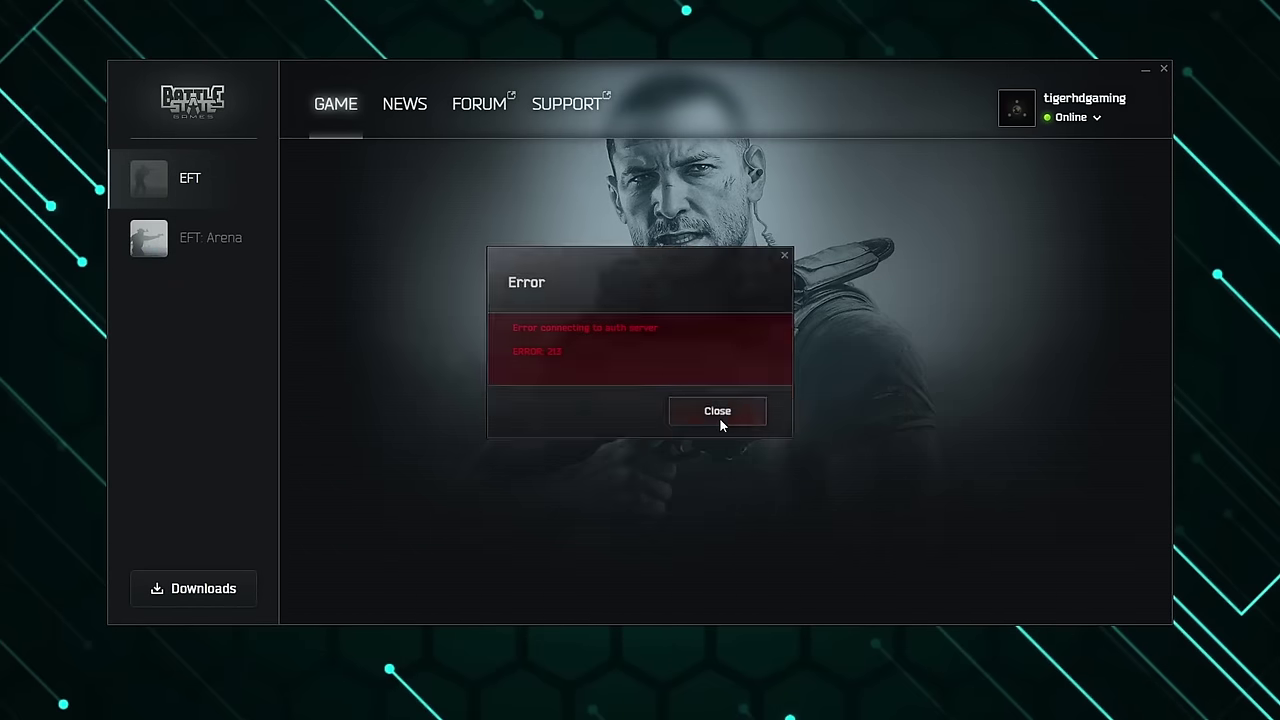
pyautogui.click(202, 254)
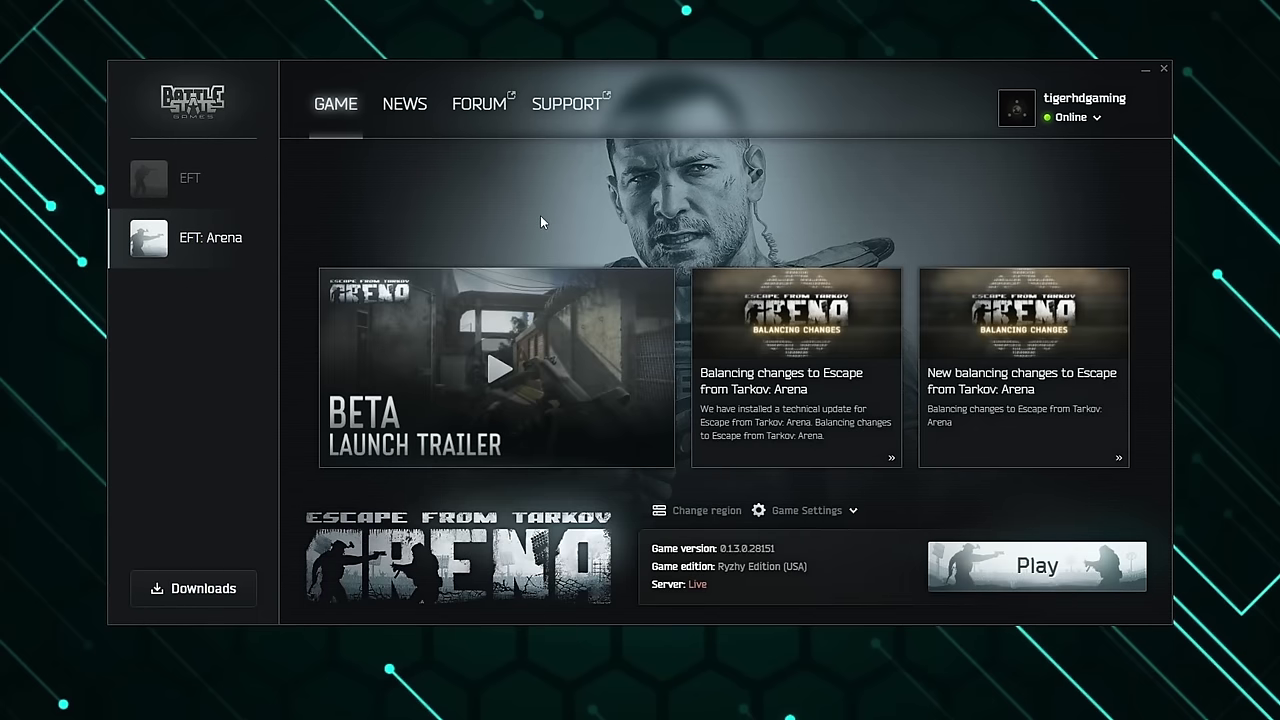
# - In the launcher settings, set the action when launching the game to Exit the Launcher completely
pyautogui.click(1098, 124)
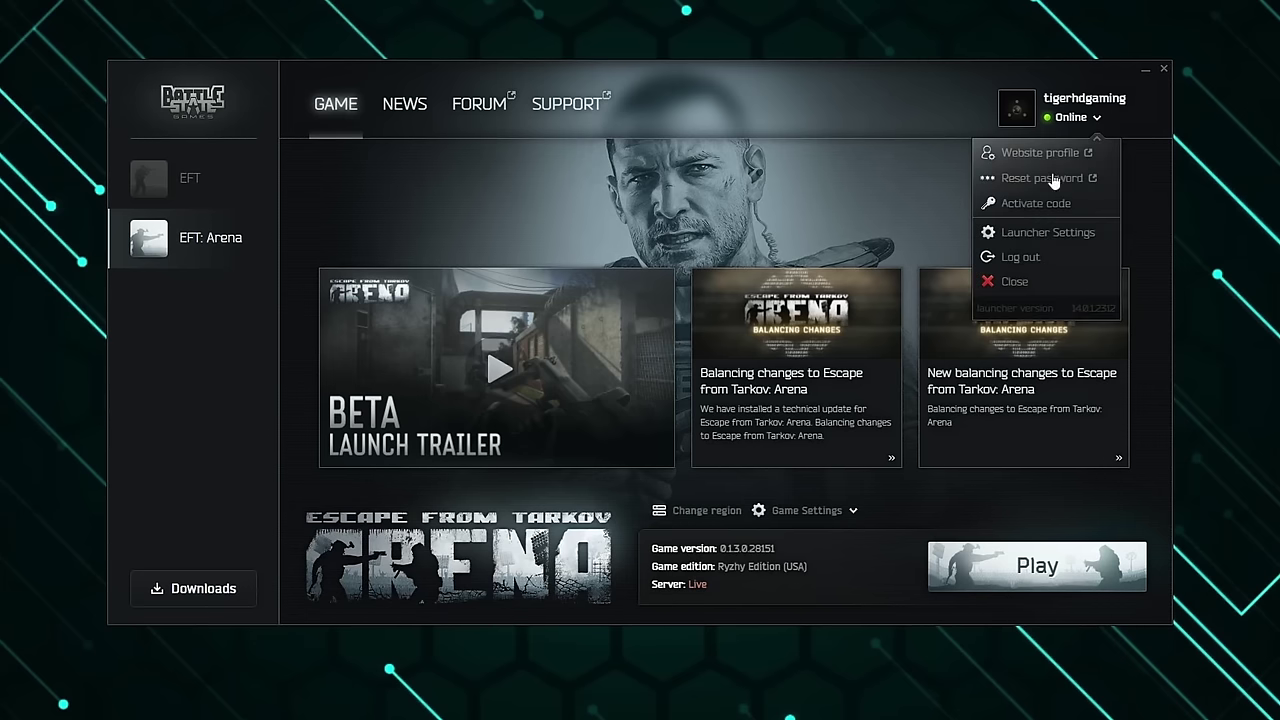
pyautogui.click(1040, 232)
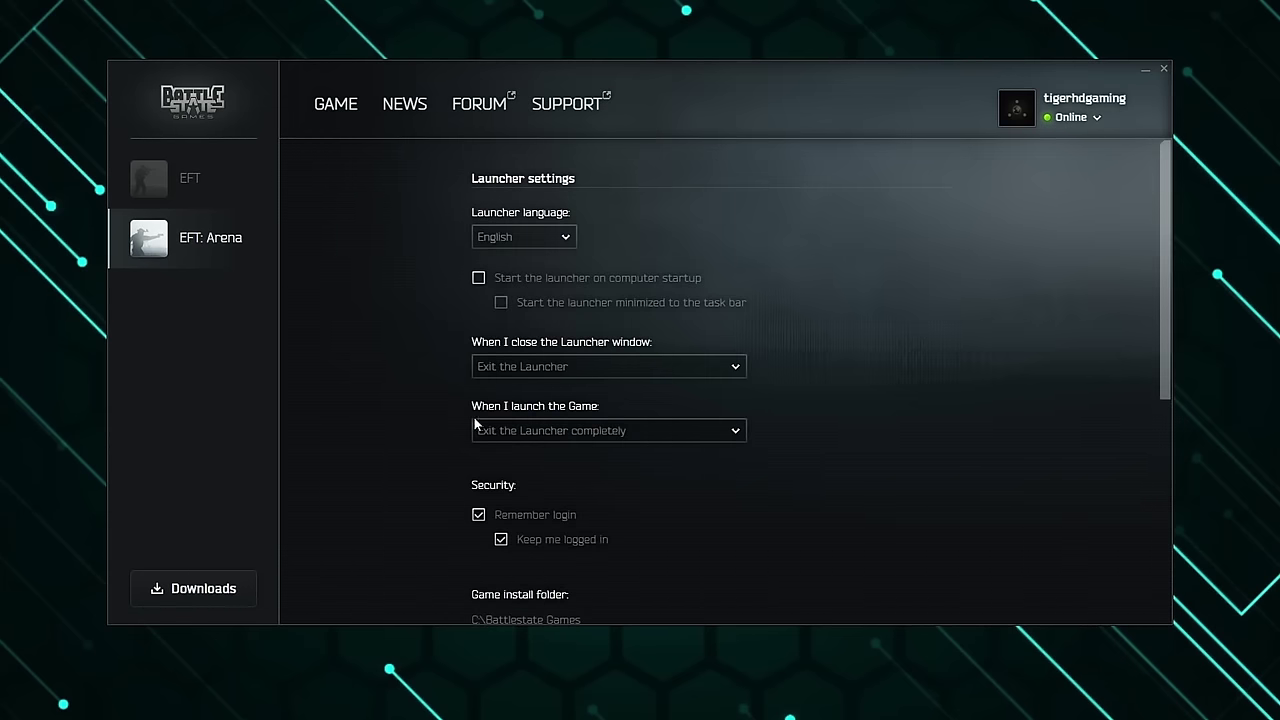
pyautogui.click(576, 430)
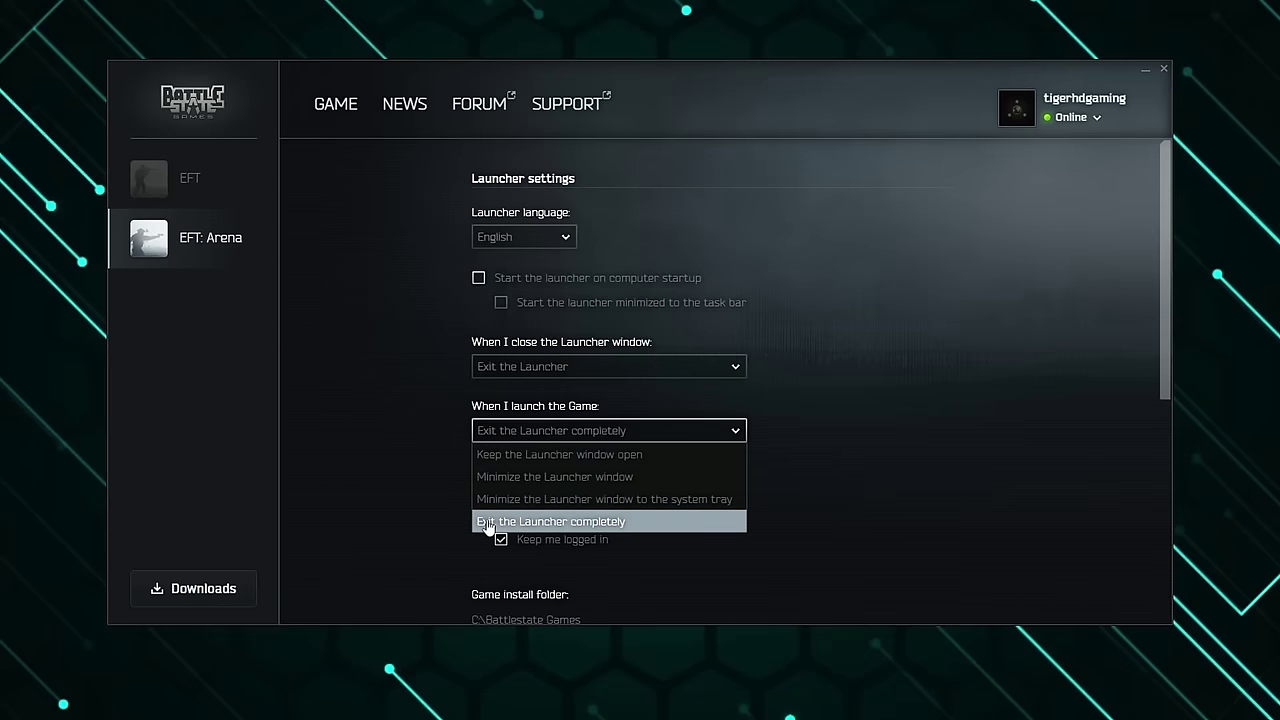
pyautogui.click(620, 528)
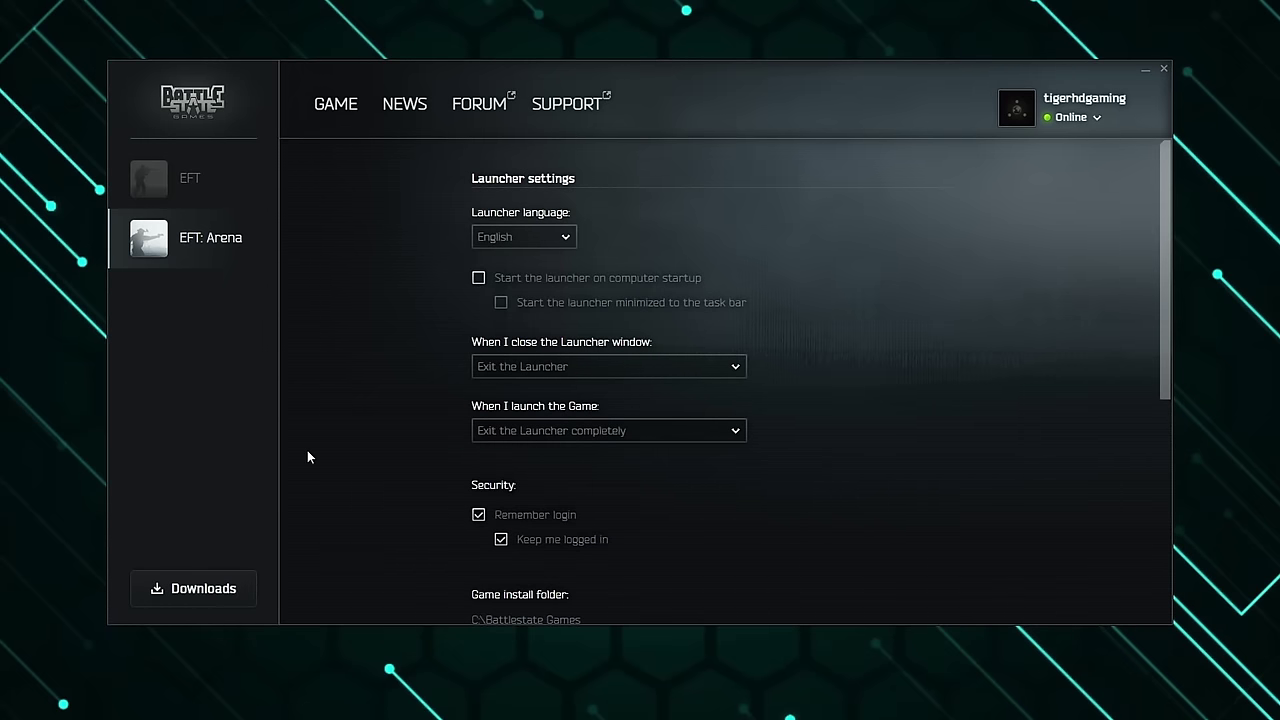
# - Return to the EFT: Arena game page and launch the game
pyautogui.click(333, 118)
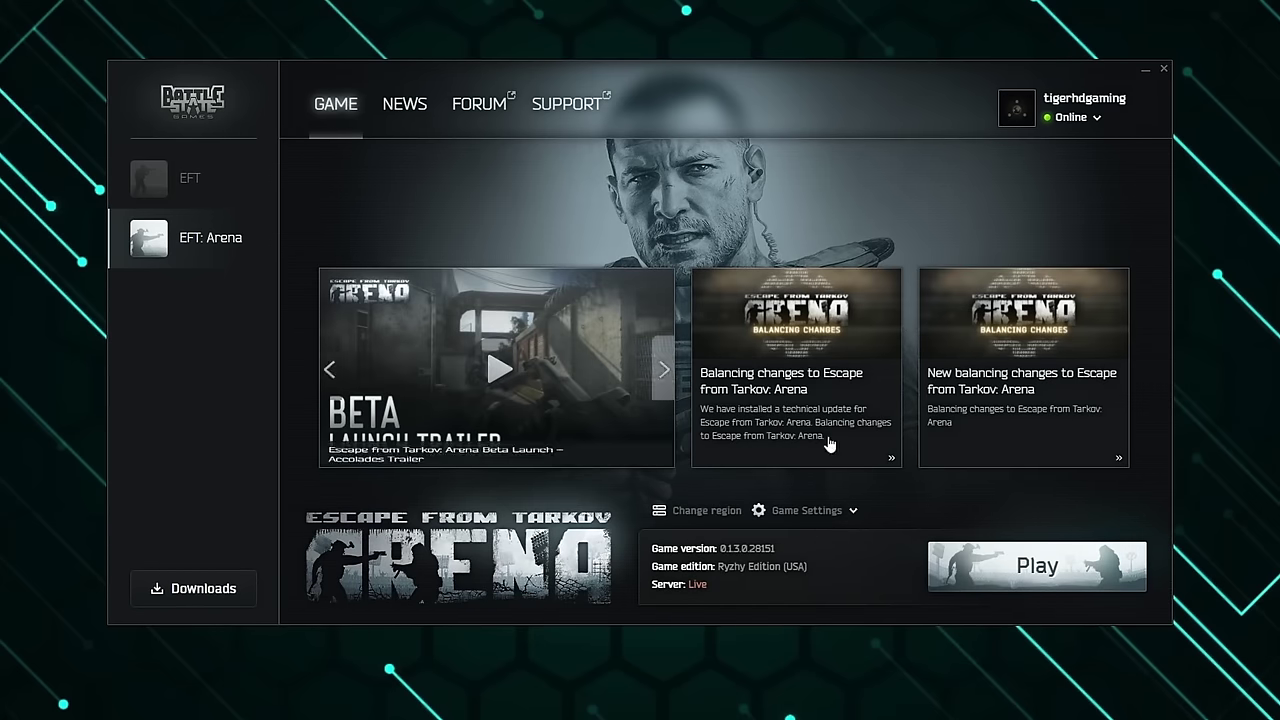
pyautogui.click(1022, 578)
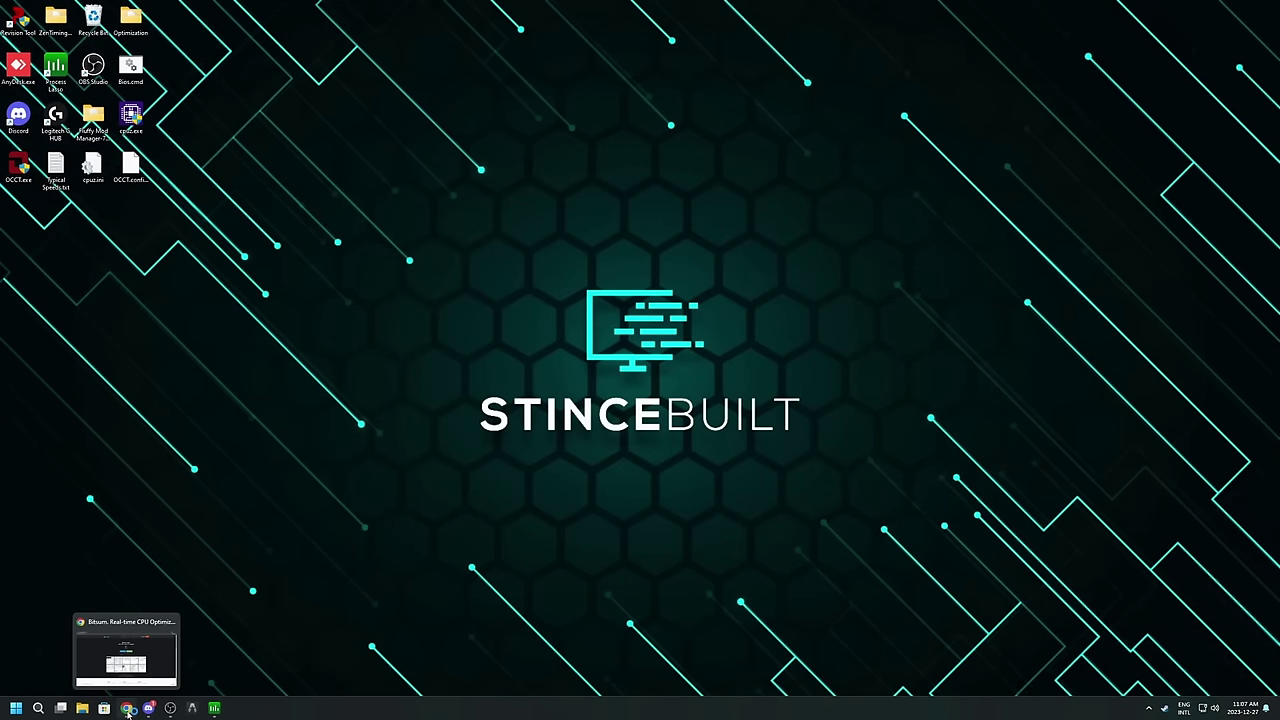
# - View the Process Lasso download page on bitsum.com in Chrome and close the browser
pyautogui.click(127, 710)
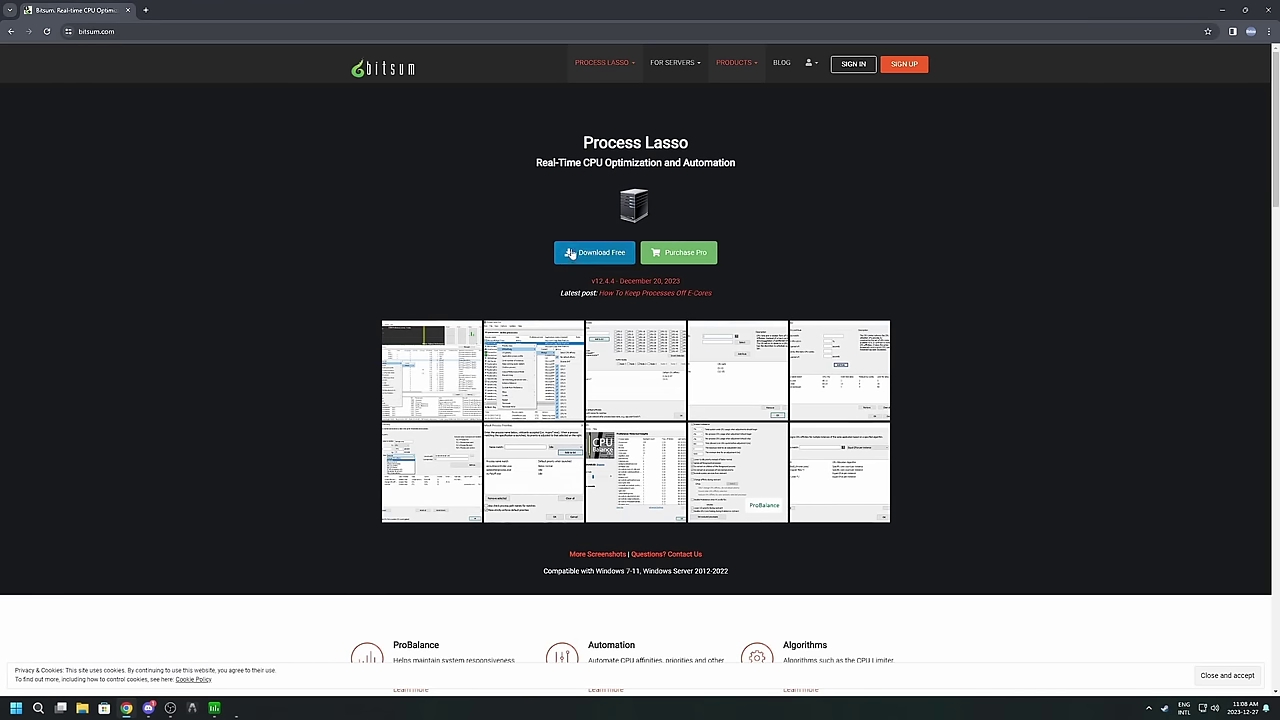
pyautogui.click(1268, 12)
# - Switch to Process Lasso and show only the active processes
pyautogui.click(214, 710)
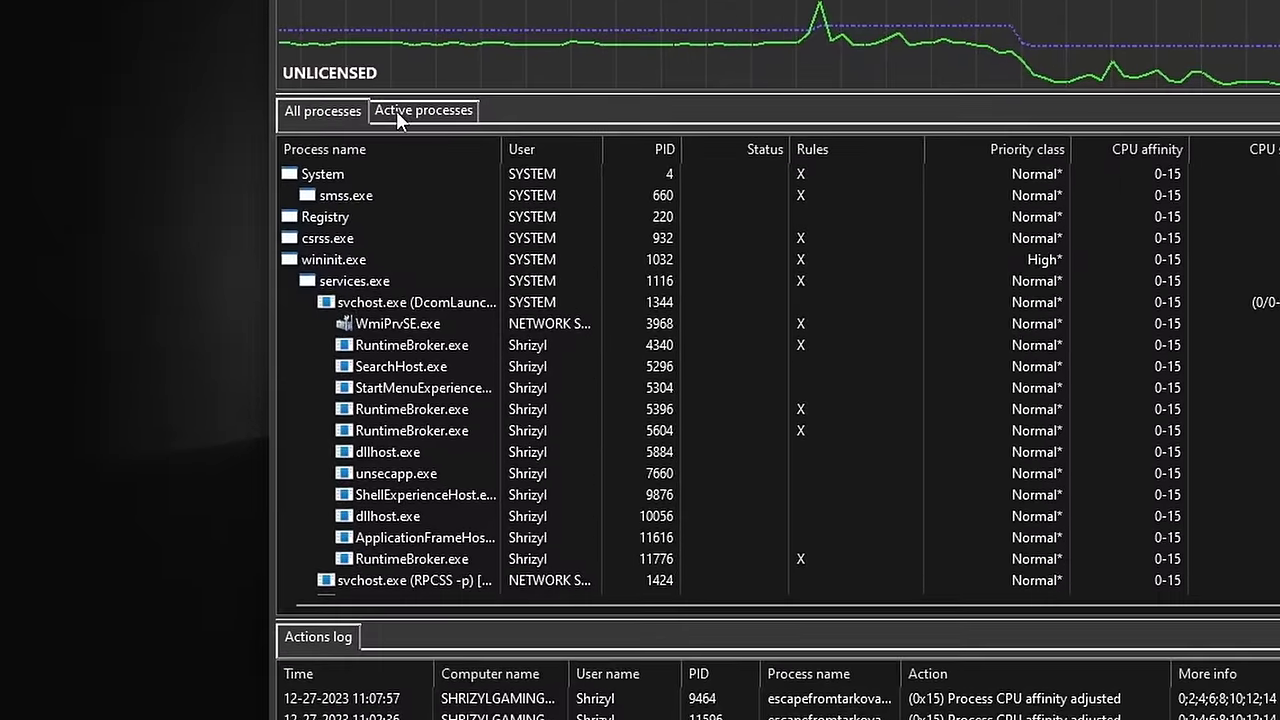
pyautogui.click(397, 111)
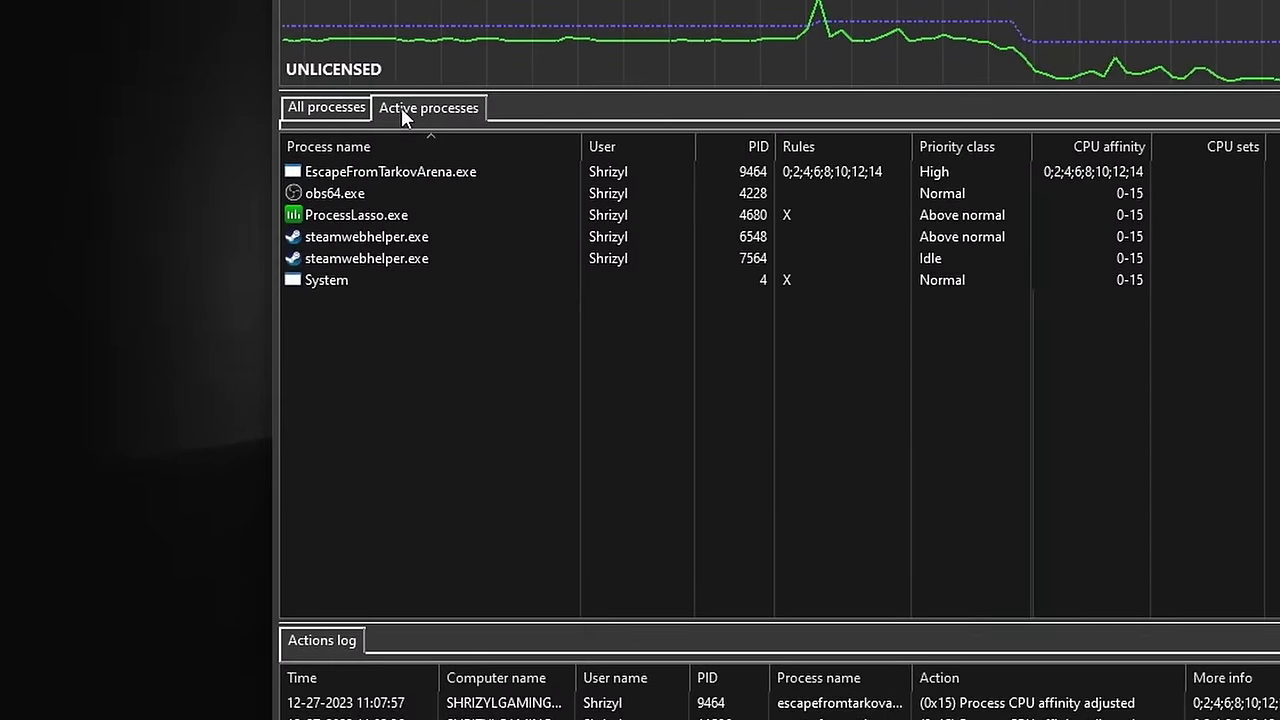